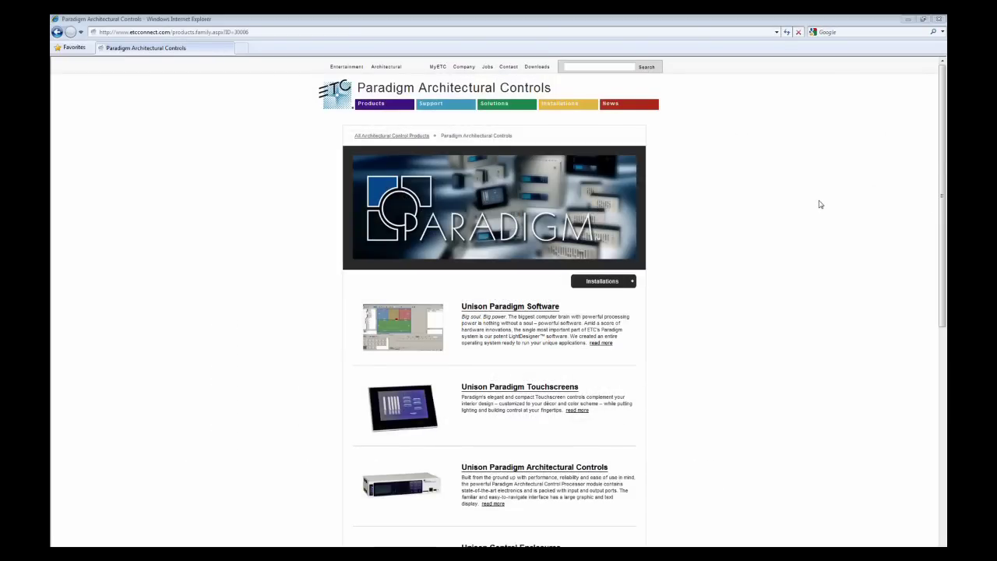
Step: Open the Paradigm processor's web interface at 10.101.10.102
left_click(423, 32)
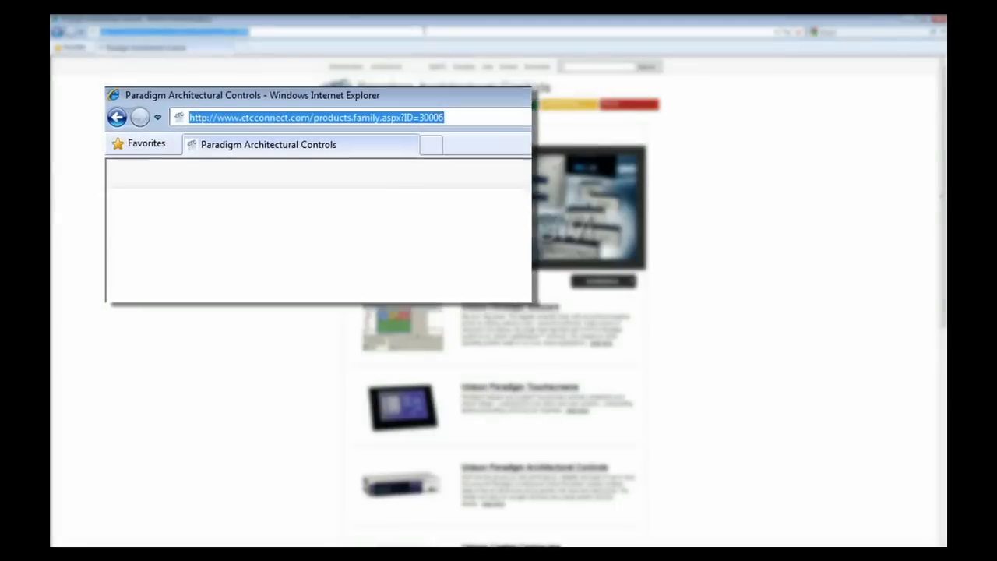
type("10.10")
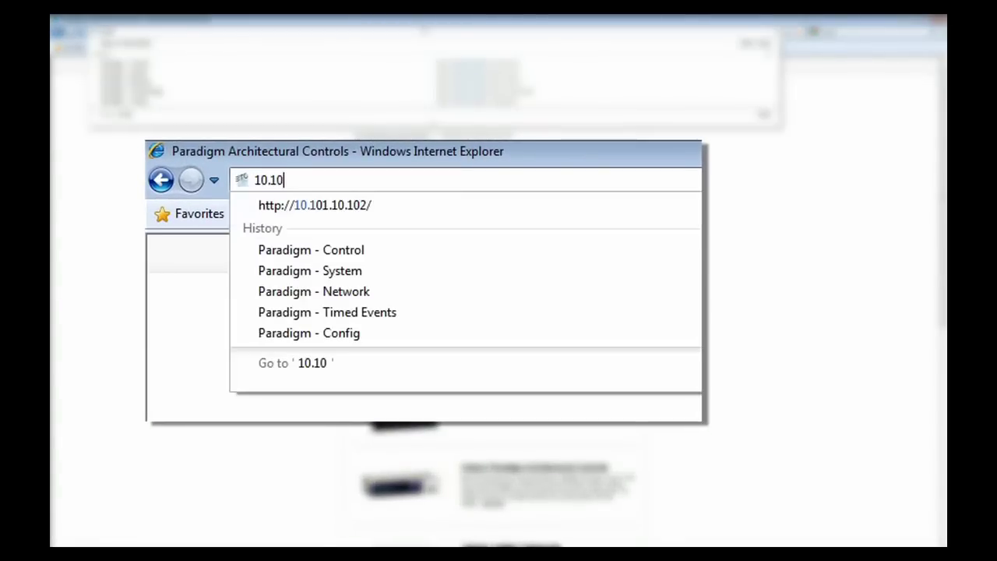
type("1.10.102")
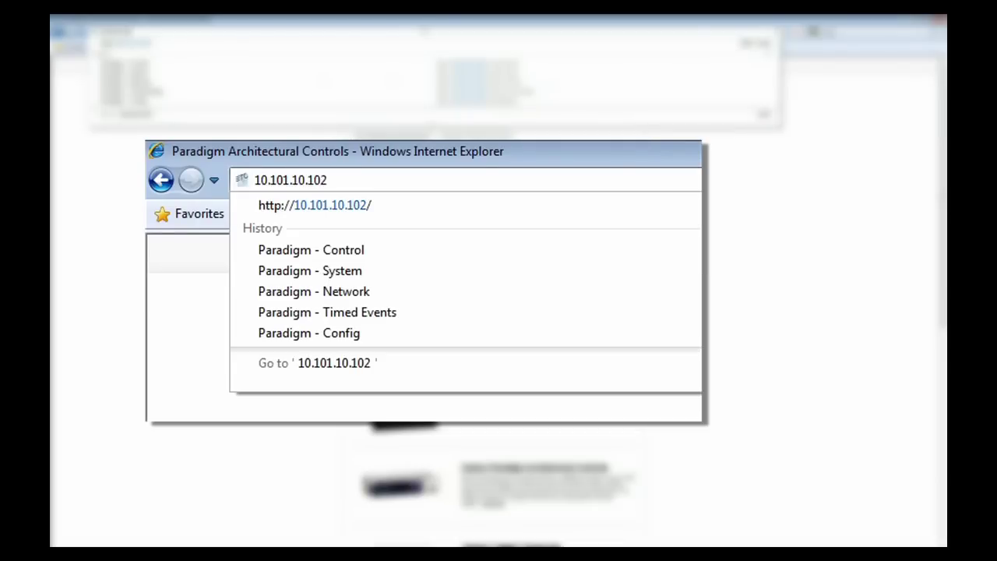
key("Return")
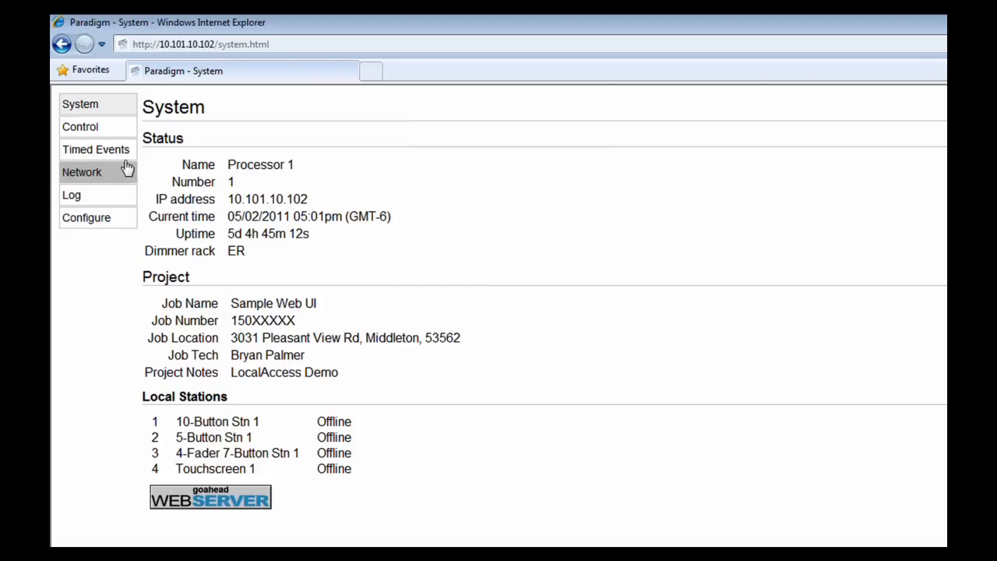
Step: Examine the processor's control options for presets, sequences and walls
left_click(84, 134)
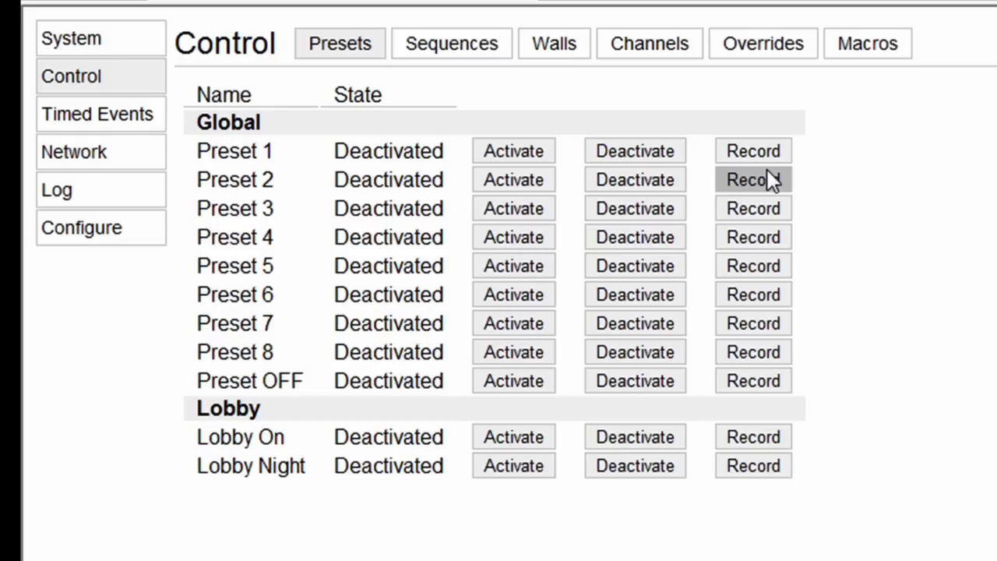
left_click(452, 48)
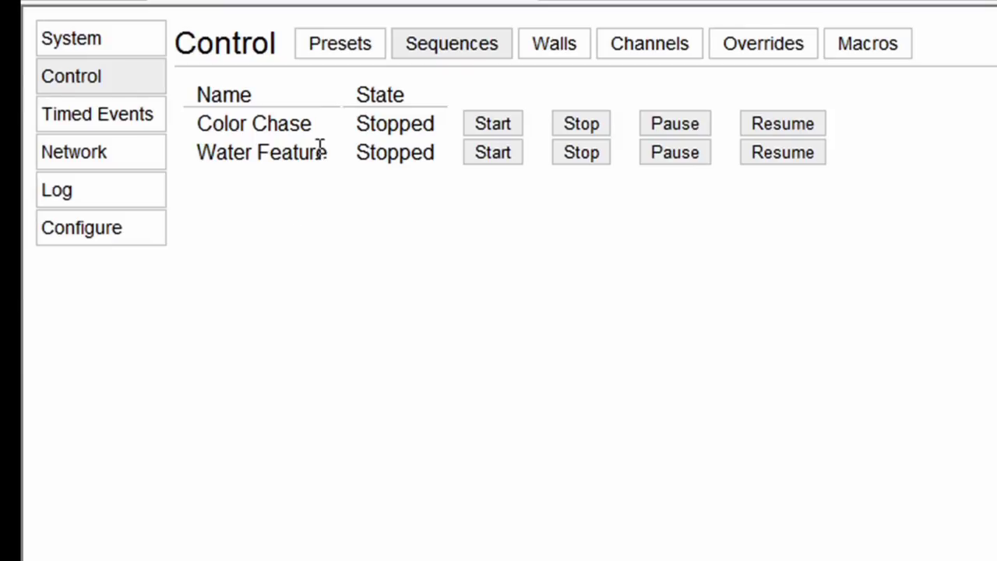
left_click(537, 47)
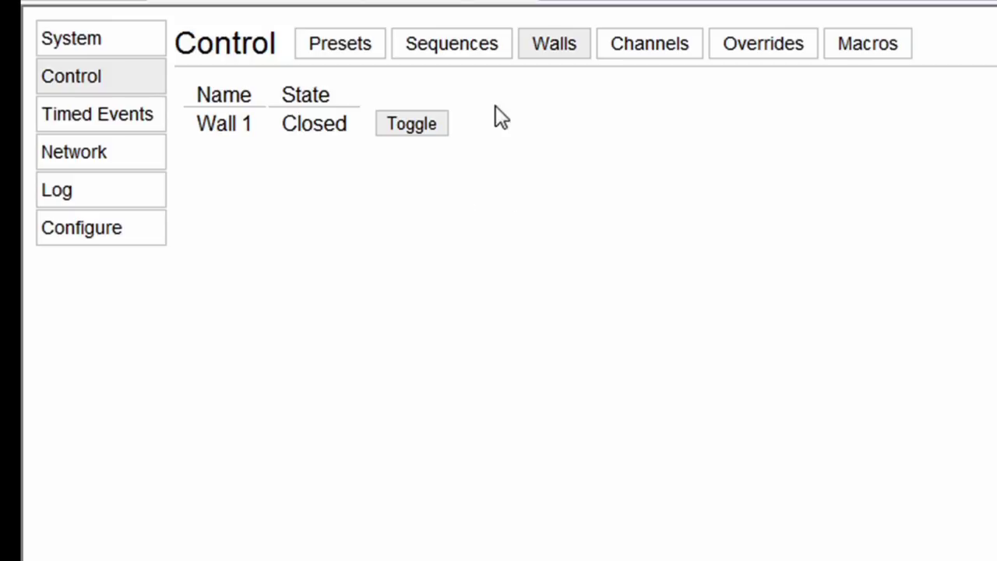
Step: Set the Chandelier channel in Ballroom, Section B to 50% and record the look into global Preset 1
left_click(649, 52)
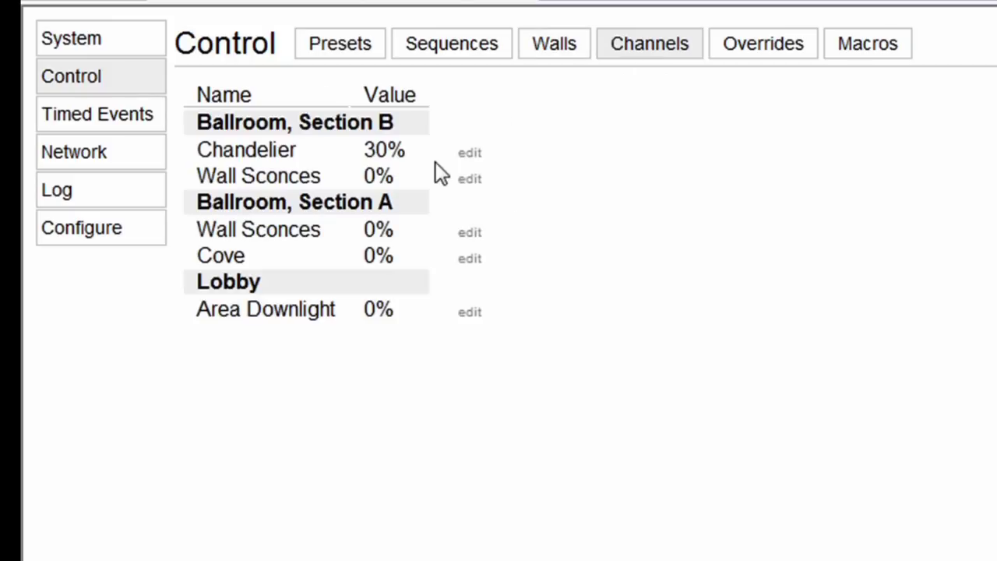
left_click(467, 155)
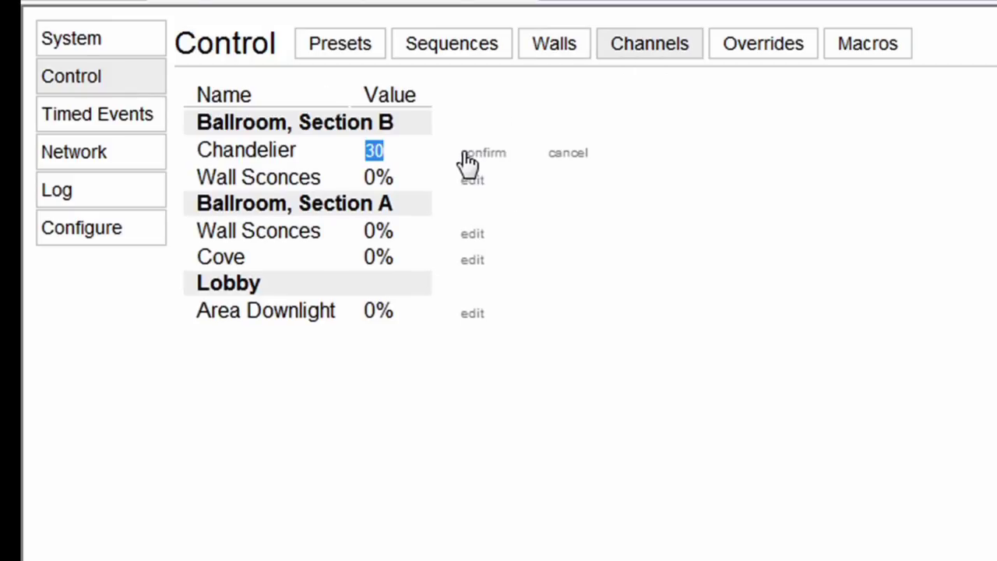
type("50")
left_click(475, 156)
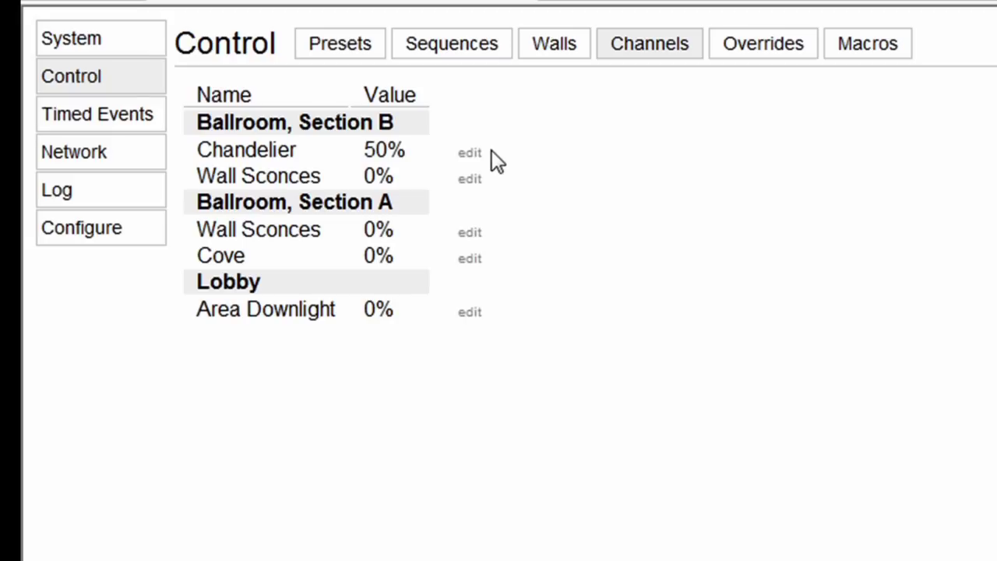
left_click(378, 53)
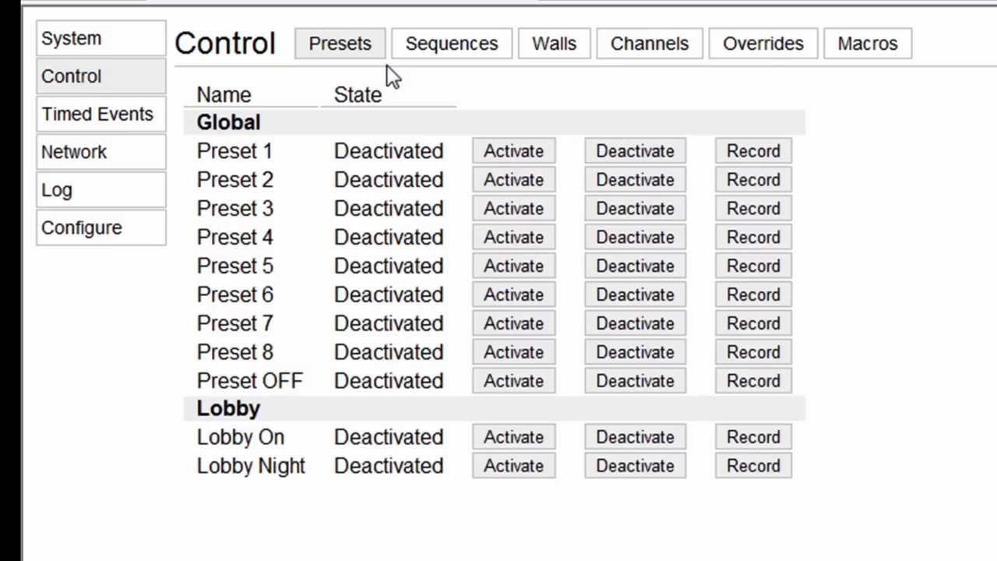
left_click(738, 150)
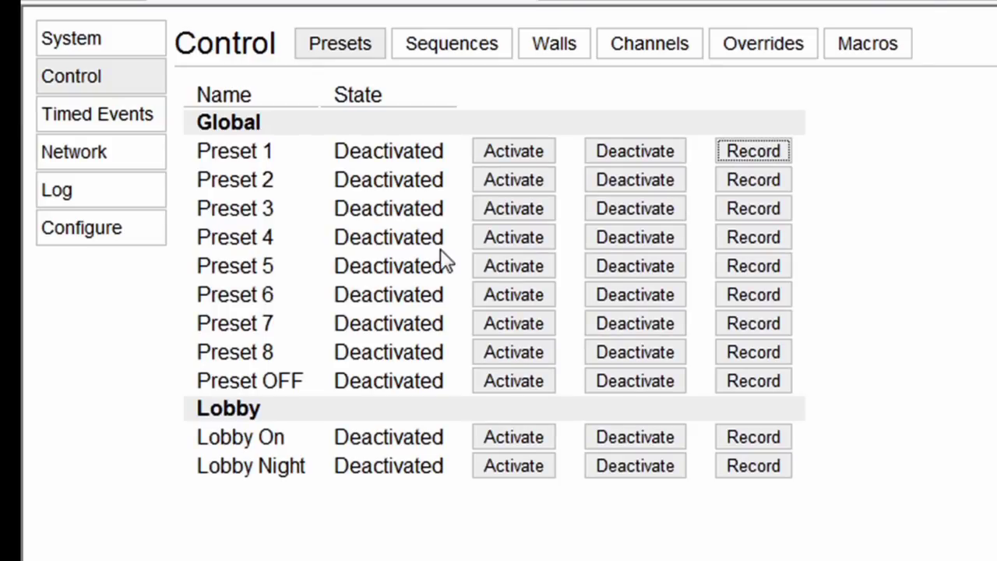
Step: Check the control channel levels, the overrides and the available macros
left_click(646, 58)
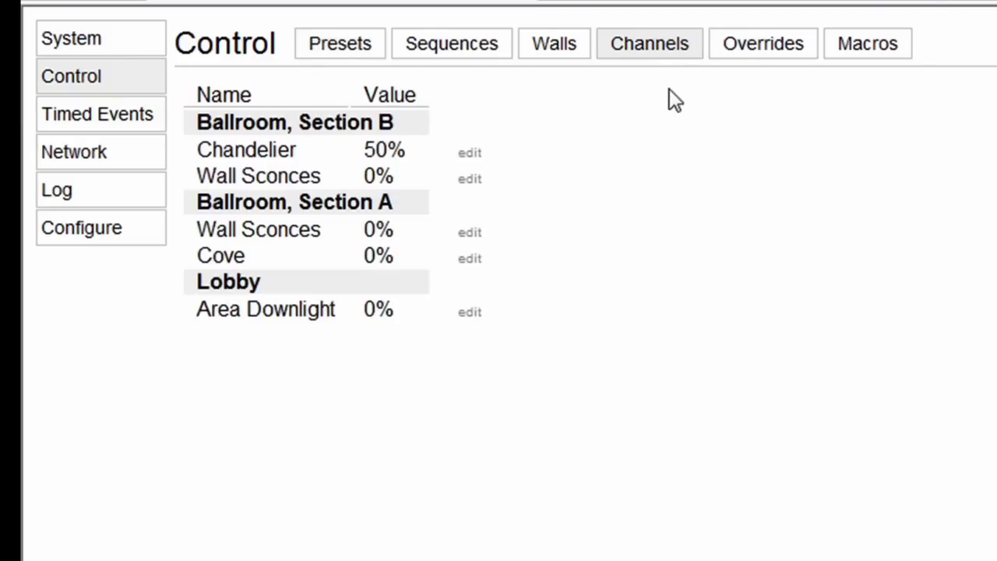
left_click(767, 59)
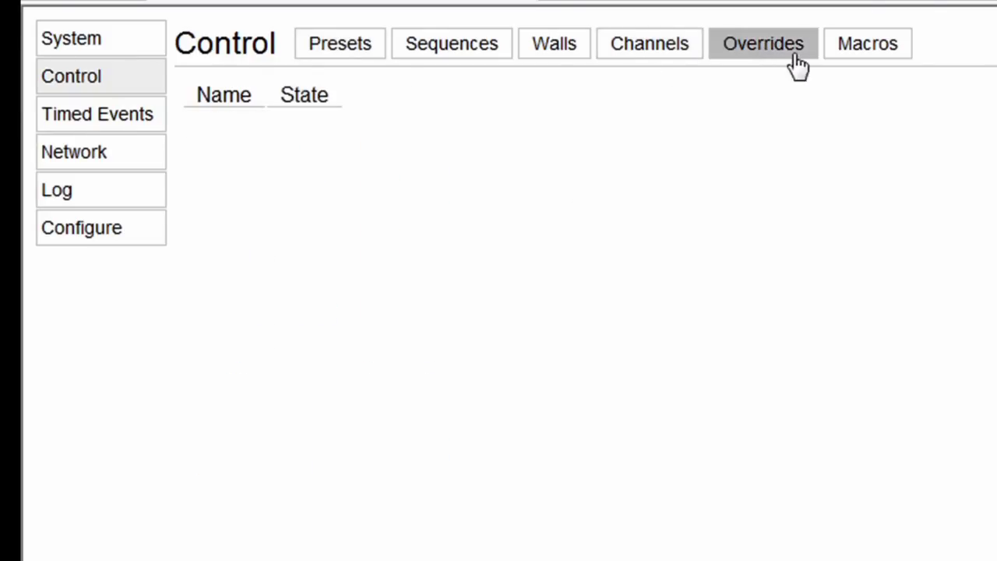
left_click(870, 62)
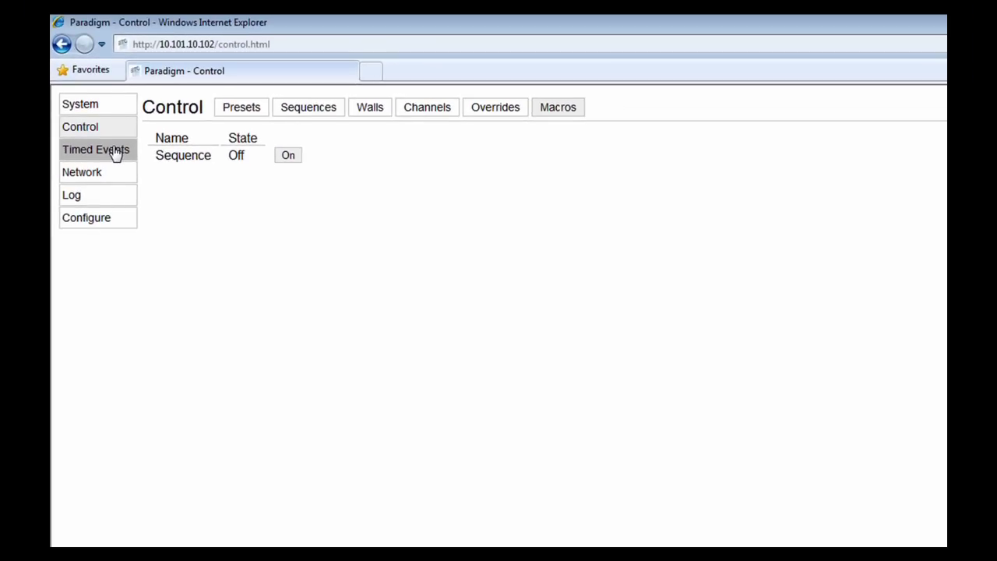
Step: Open the first Night timed event for editing, inspect its settings and override choices, and leave without saving
left_click(123, 153)
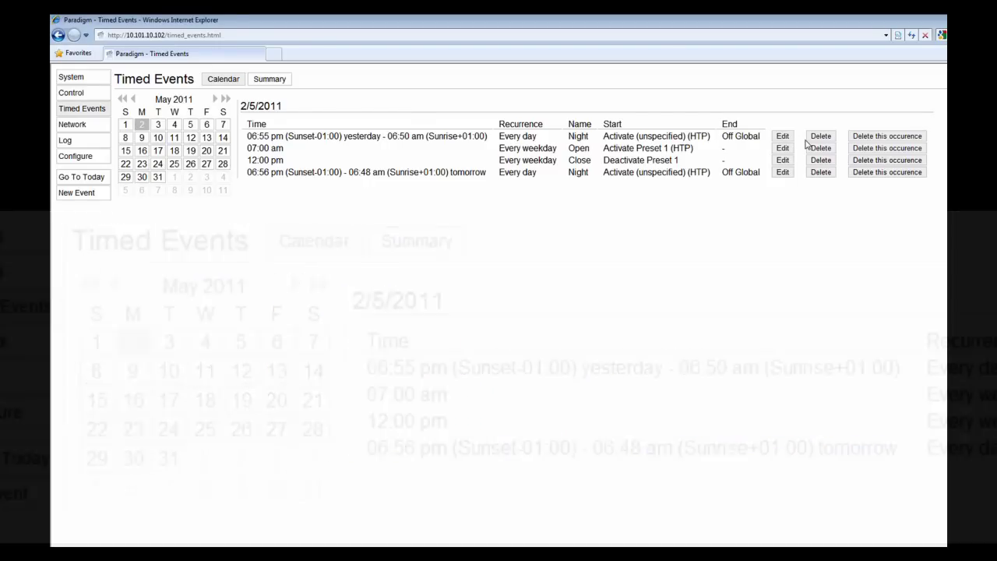
left_click(793, 138)
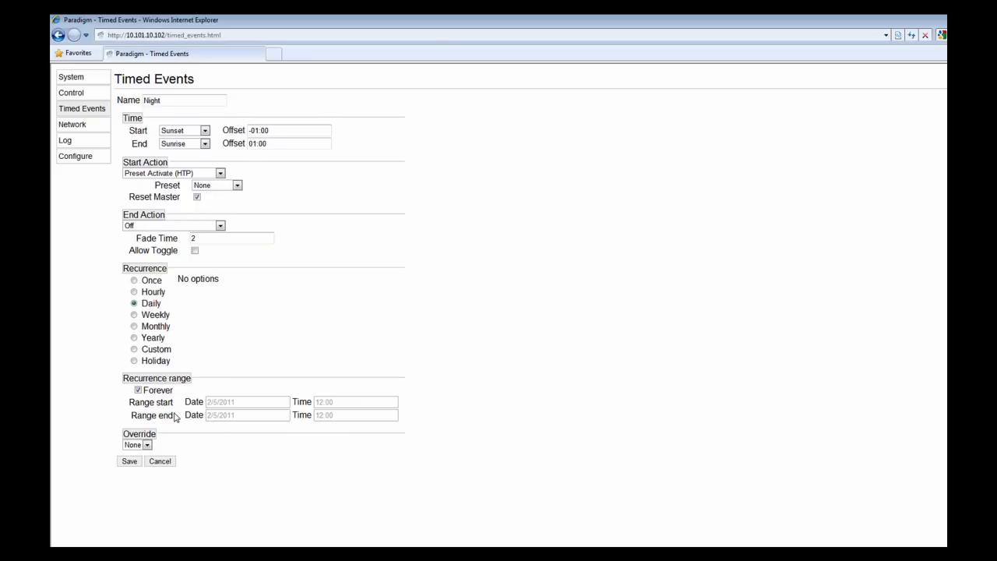
left_click(147, 445)
left_click(240, 476)
left_click(156, 463)
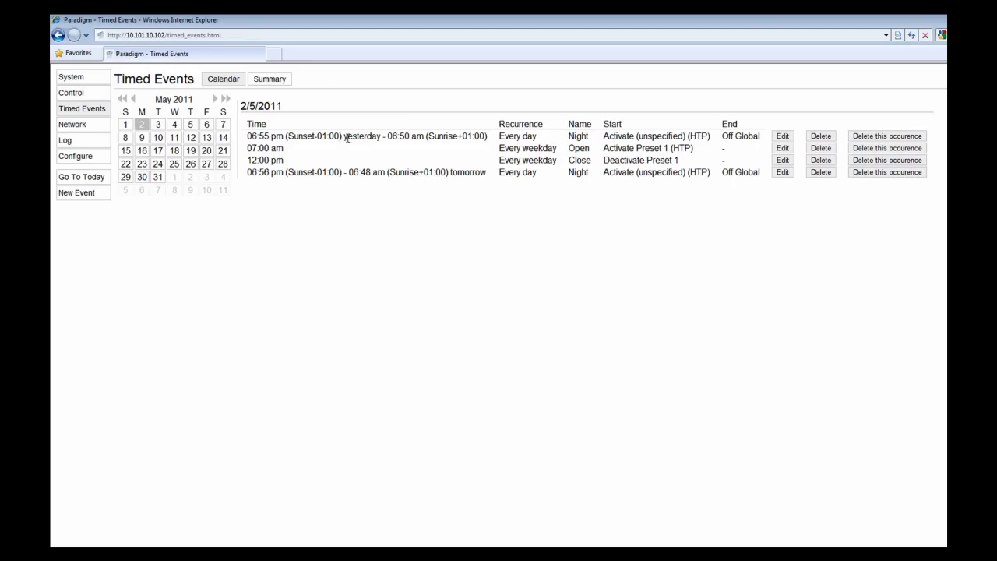
Step: View the timed events for May 4, 2011 and the event summary, and return to today's calendar
left_click(176, 129)
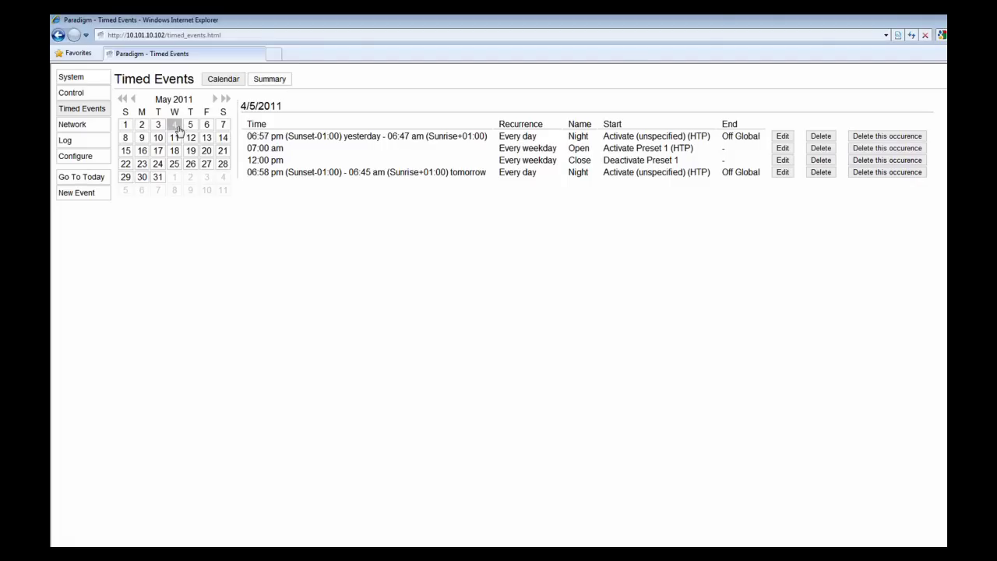
left_click(268, 85)
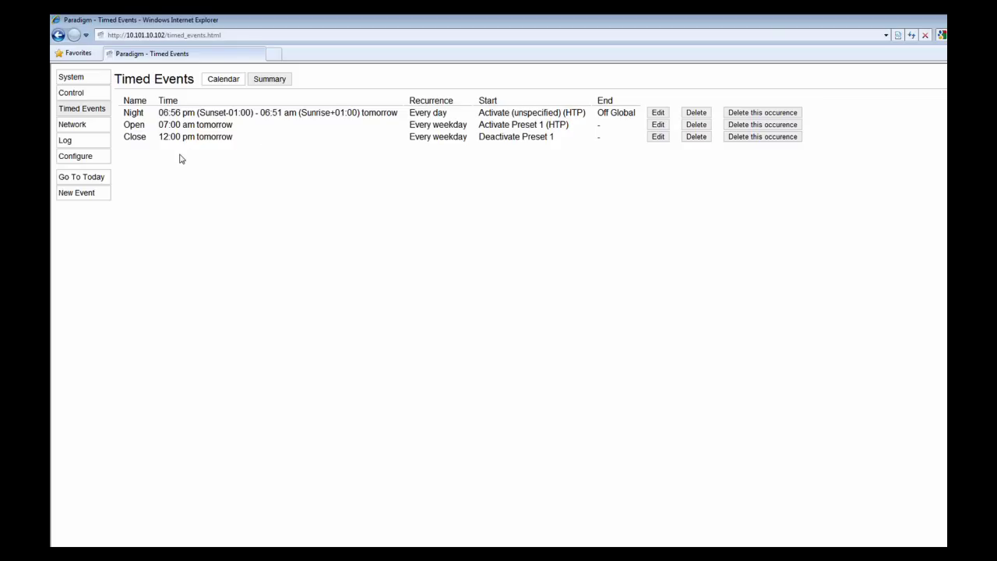
left_click(91, 181)
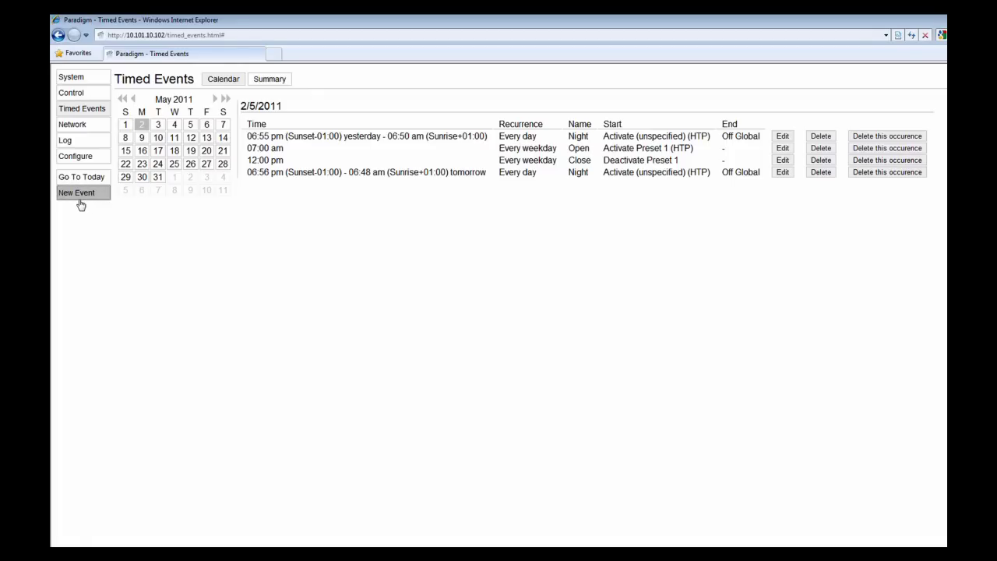
Step: Examine the processor's network settings, covering the IP address, subnet mask and gateway
left_click(89, 126)
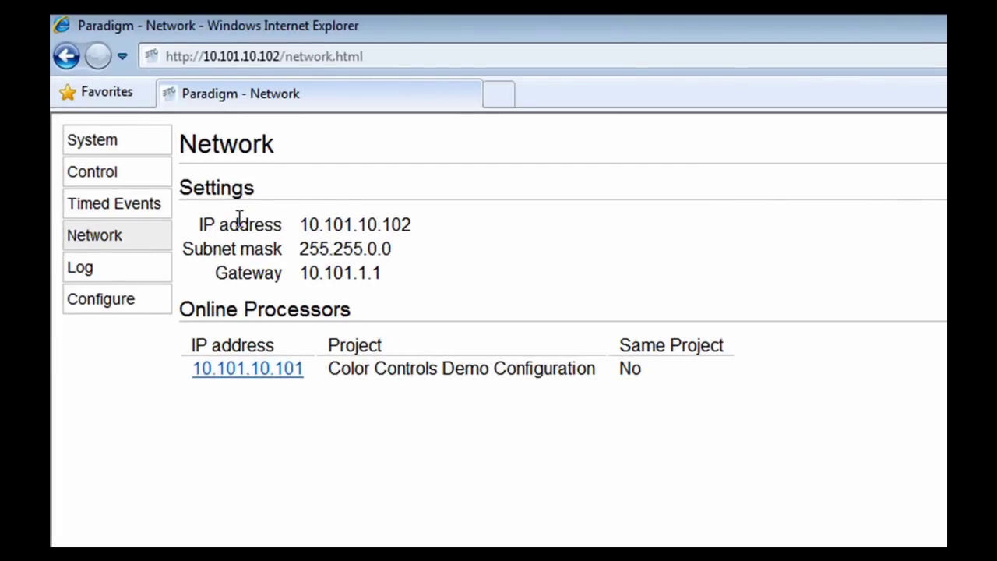
left_click_drag(199, 224, 370, 276)
left_click(373, 462)
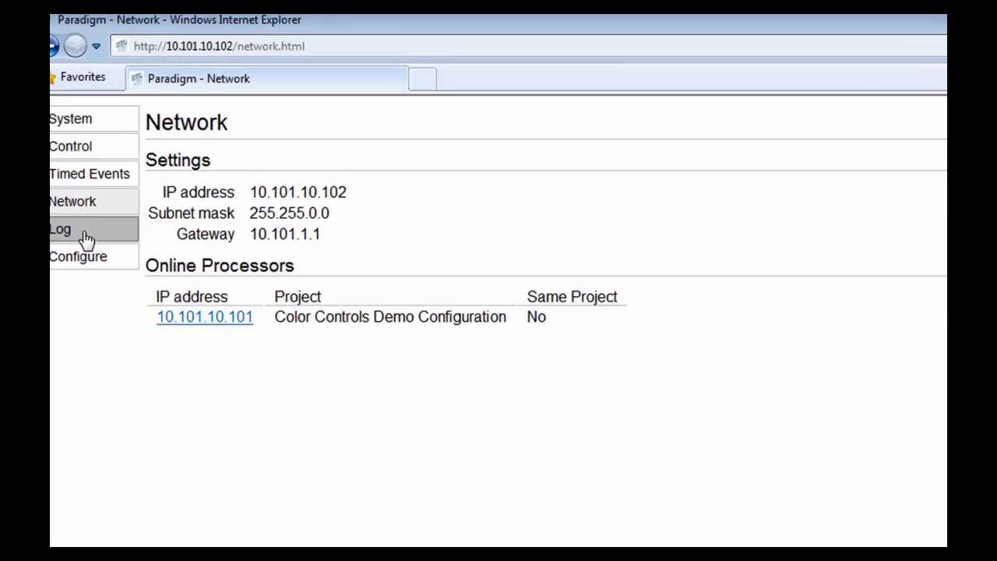
Step: View the processor's event log and retrieve it
left_click(85, 237)
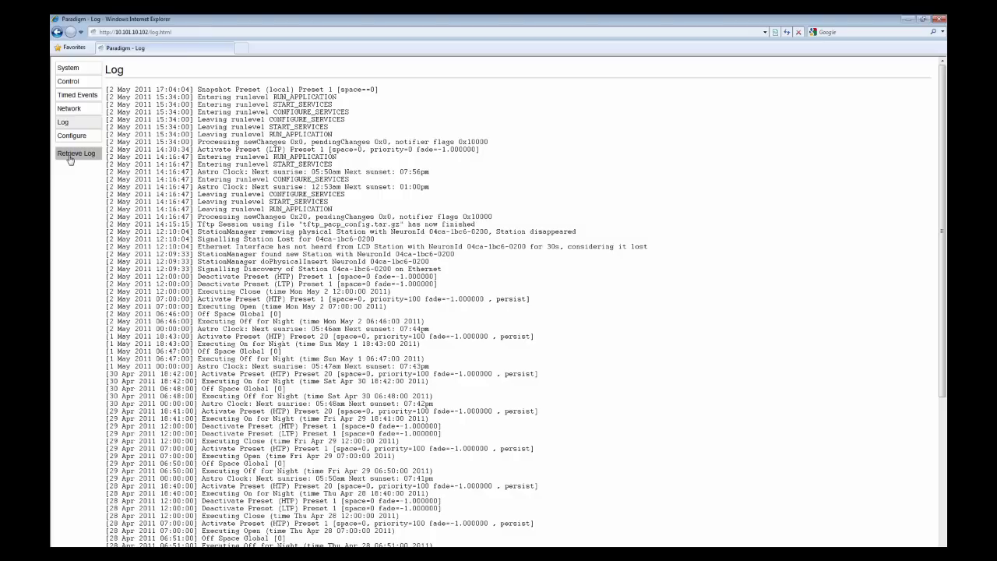
left_click(72, 154)
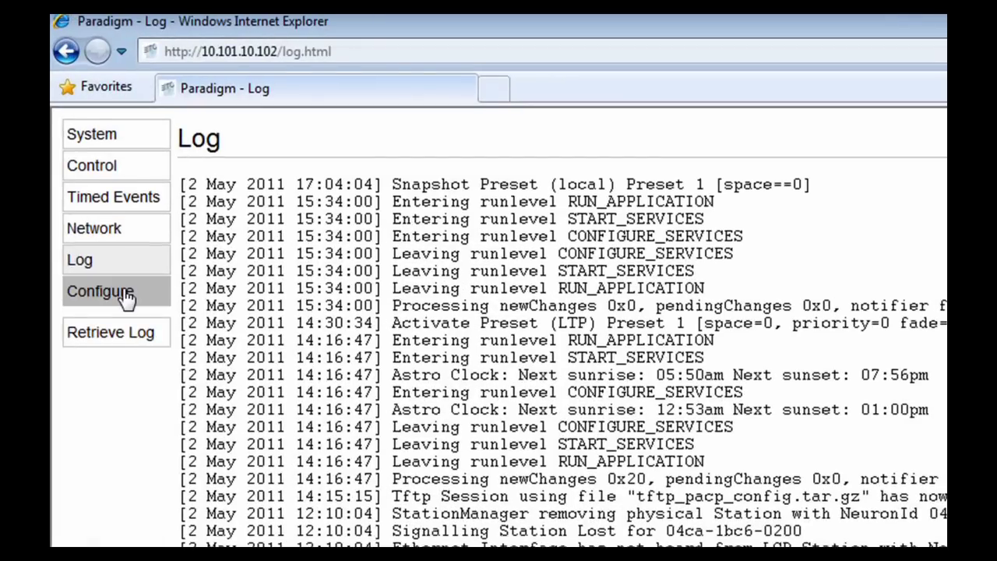
Step: Open the processor's date, time and daylight savings configuration
left_click(128, 296)
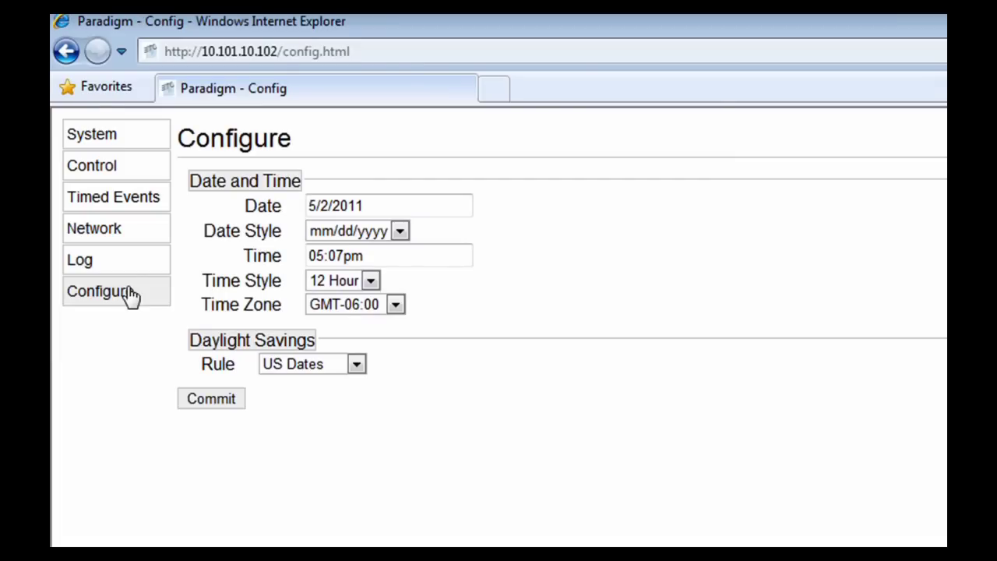